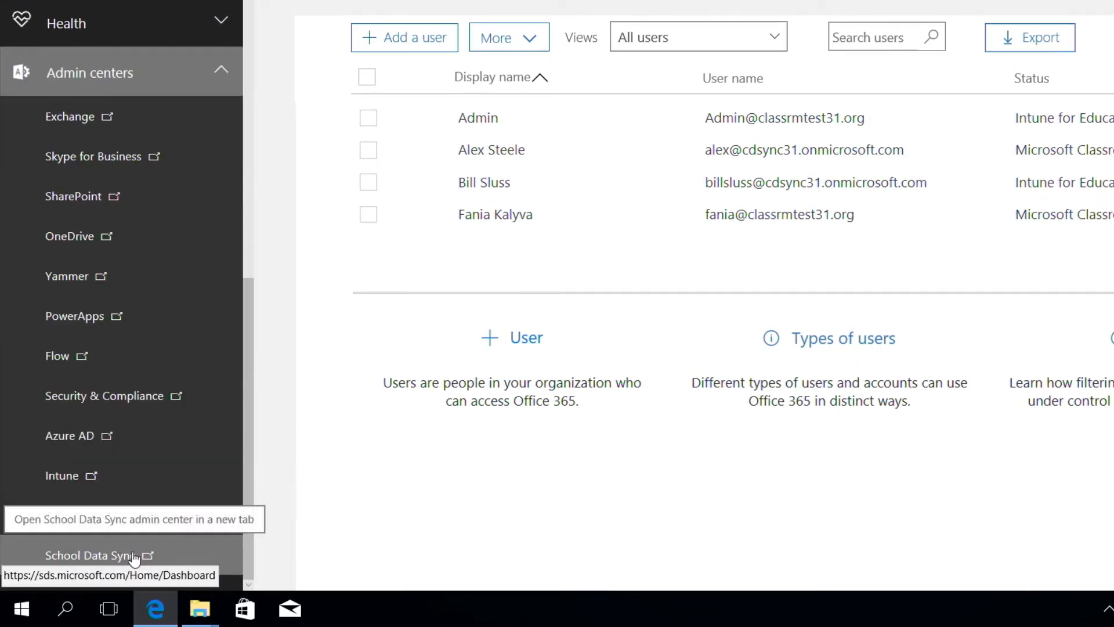
# Open the School Data Sync admin center and turn on School Data Sync, acknowledging the notice.
pyautogui.click(138, 549)
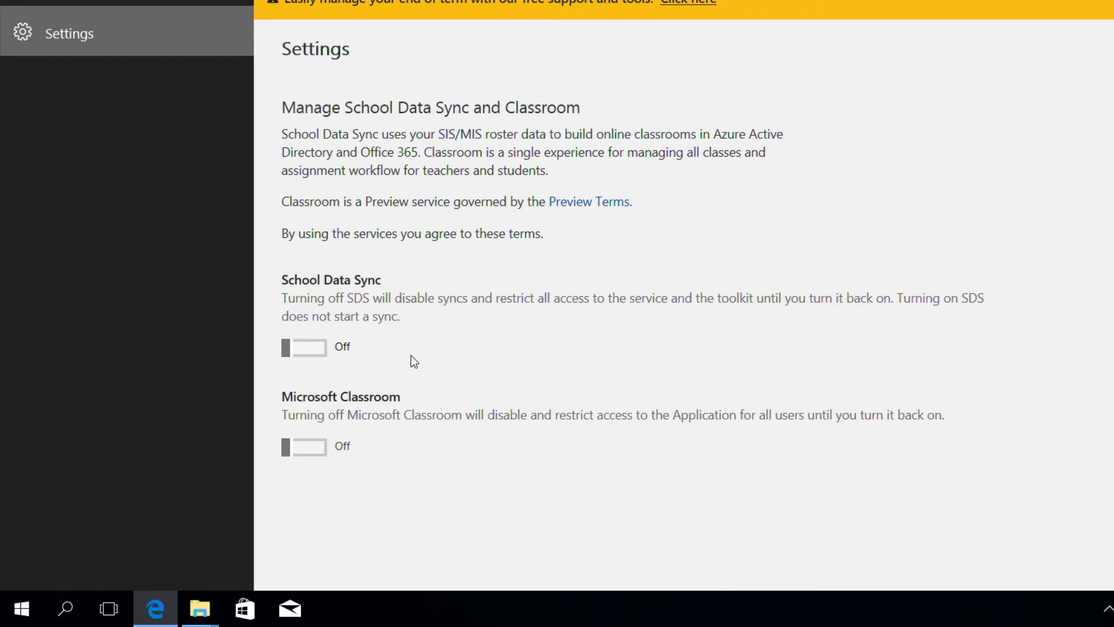
pyautogui.click(319, 348)
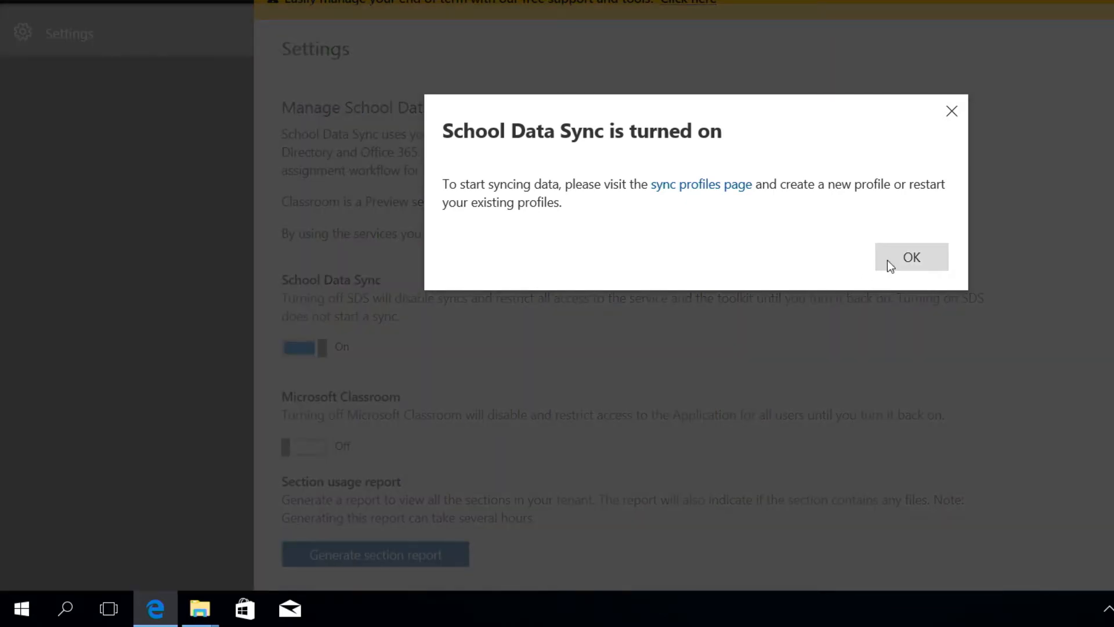
pyautogui.click(890, 266)
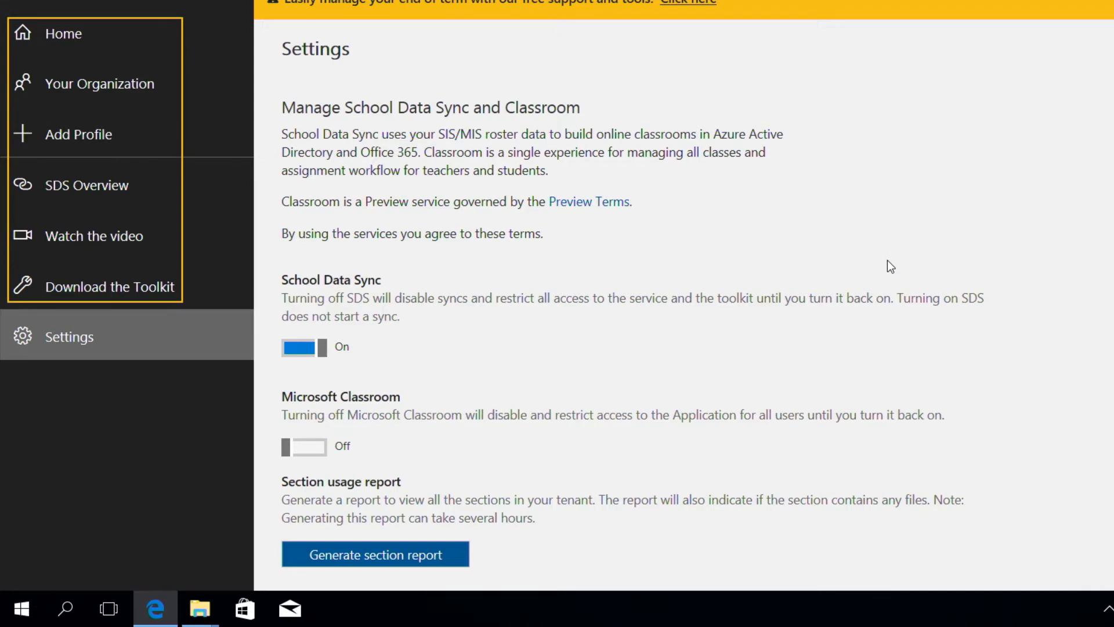
# Add a sync profile named Contoso_Profile_1 using uploaded CSV files in SDS format and start its setup.
pyautogui.click(216, 155)
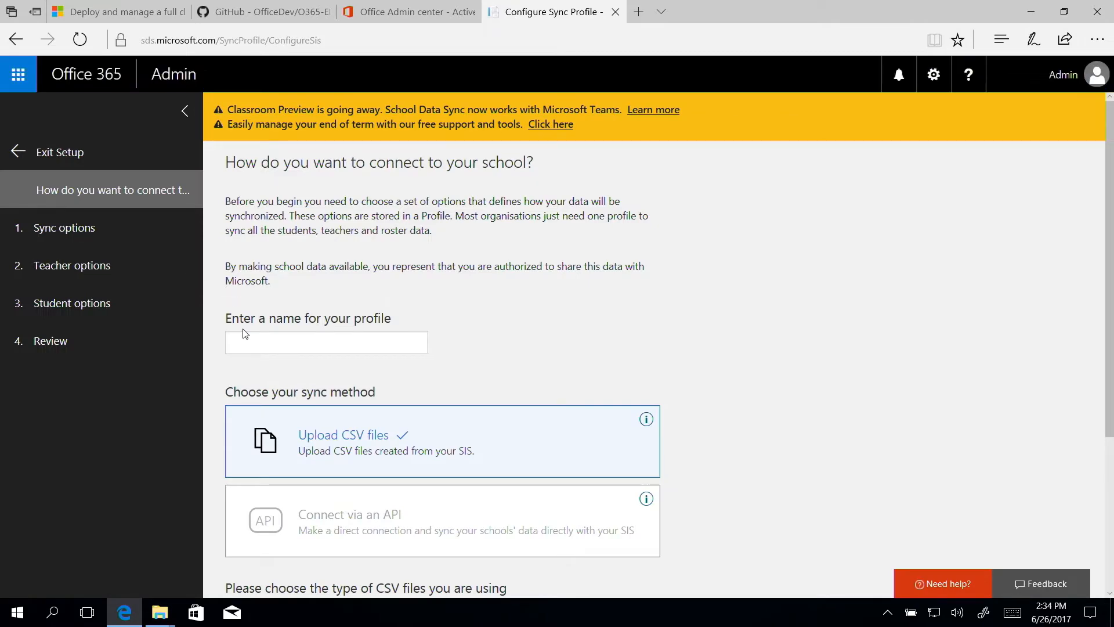
pyautogui.click(247, 340)
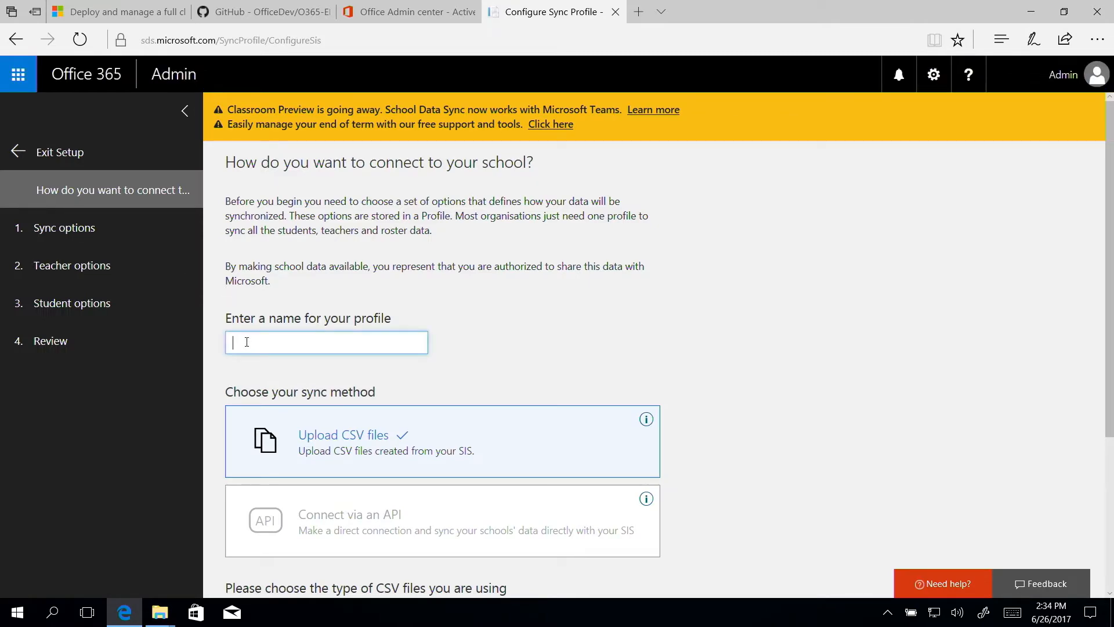
pyautogui.write('Contoso')
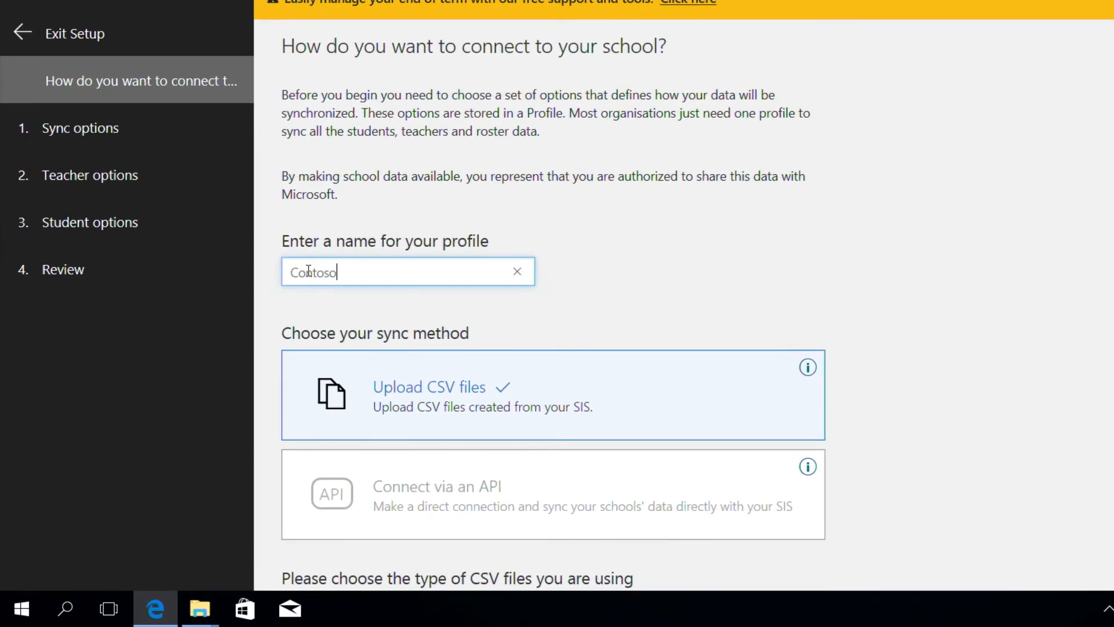
pyautogui.write(' Profile_1')
pyautogui.scroll(-1, 538, 295)
pyautogui.scroll(-4, 538, 295)
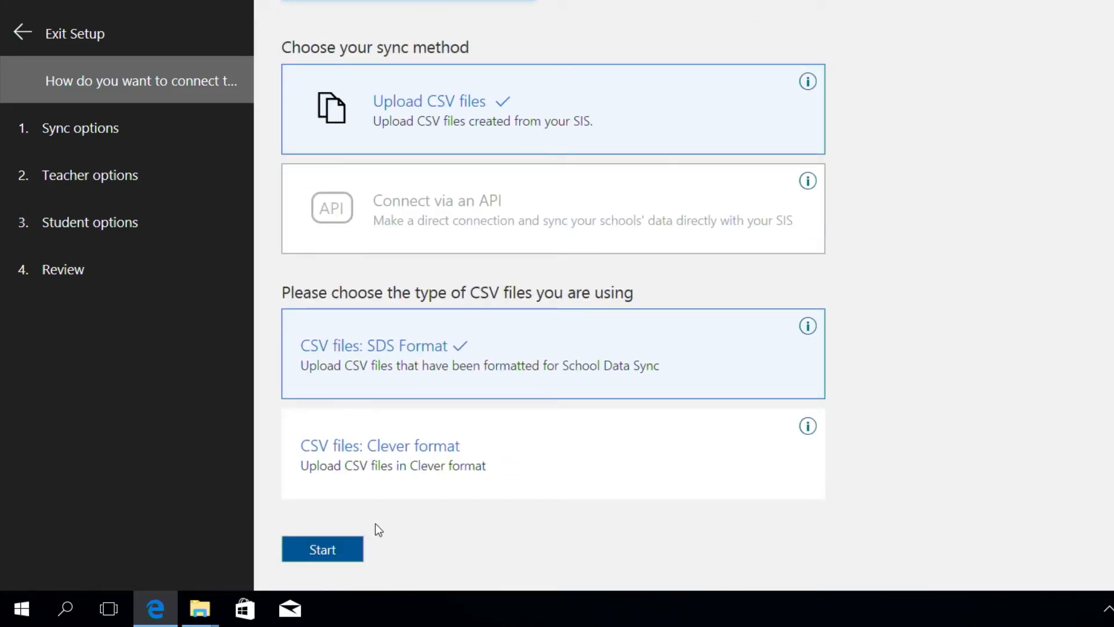
pyautogui.click(352, 554)
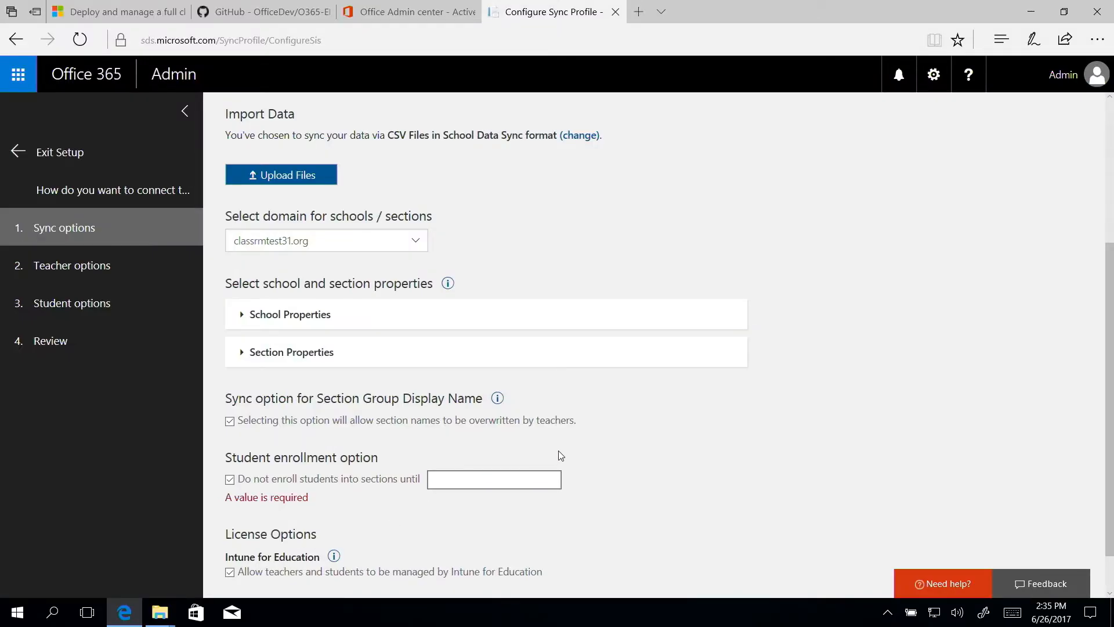
# Choose the New users option and upload the School, Section, Student, StudentEnrollment, Teacher and TeacherRoster CSV files.
pyautogui.scroll(4, 558, 456)
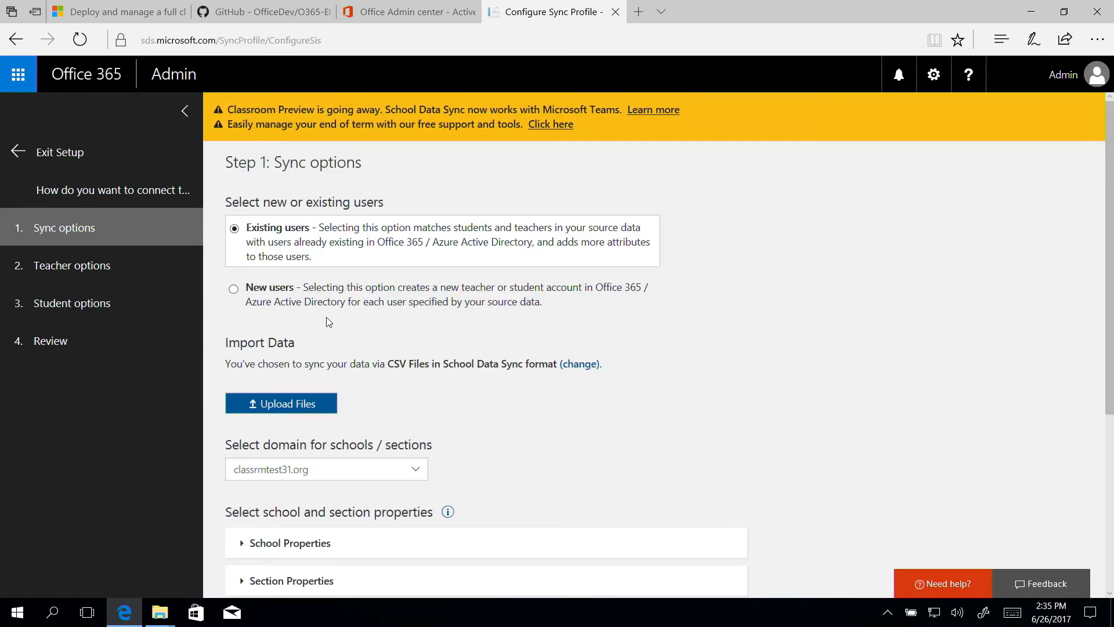
pyautogui.click(316, 300)
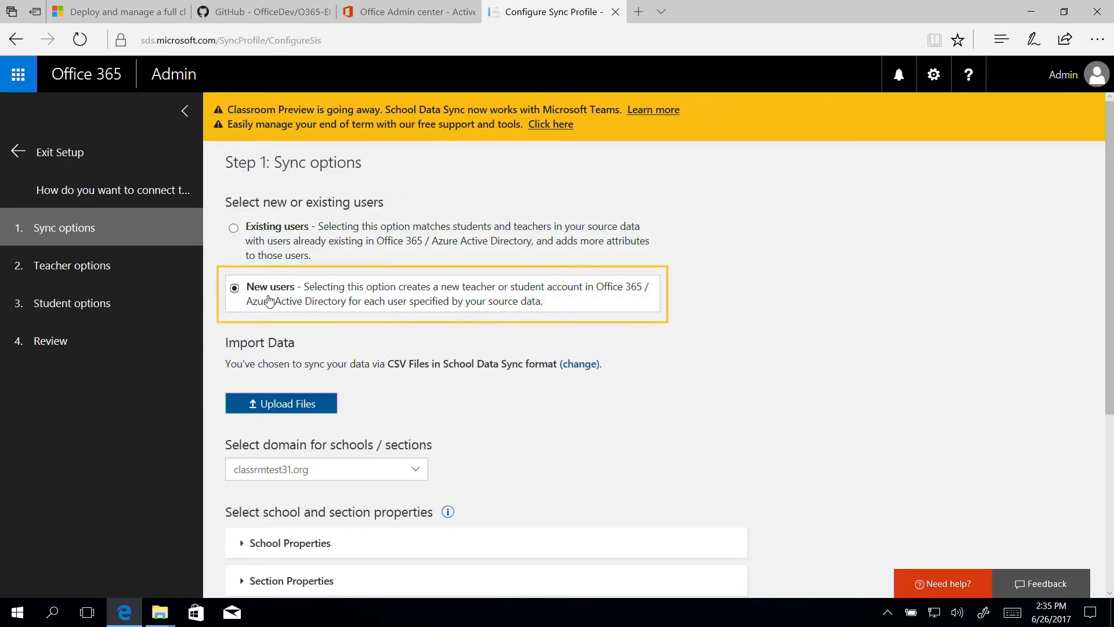
pyautogui.click(327, 404)
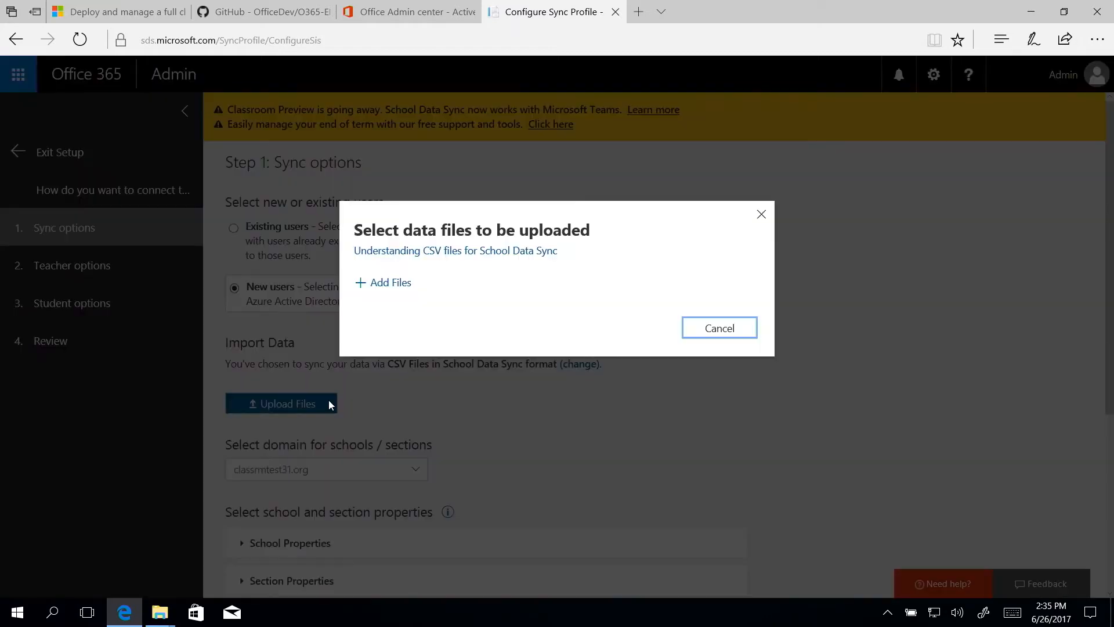
pyautogui.click(393, 284)
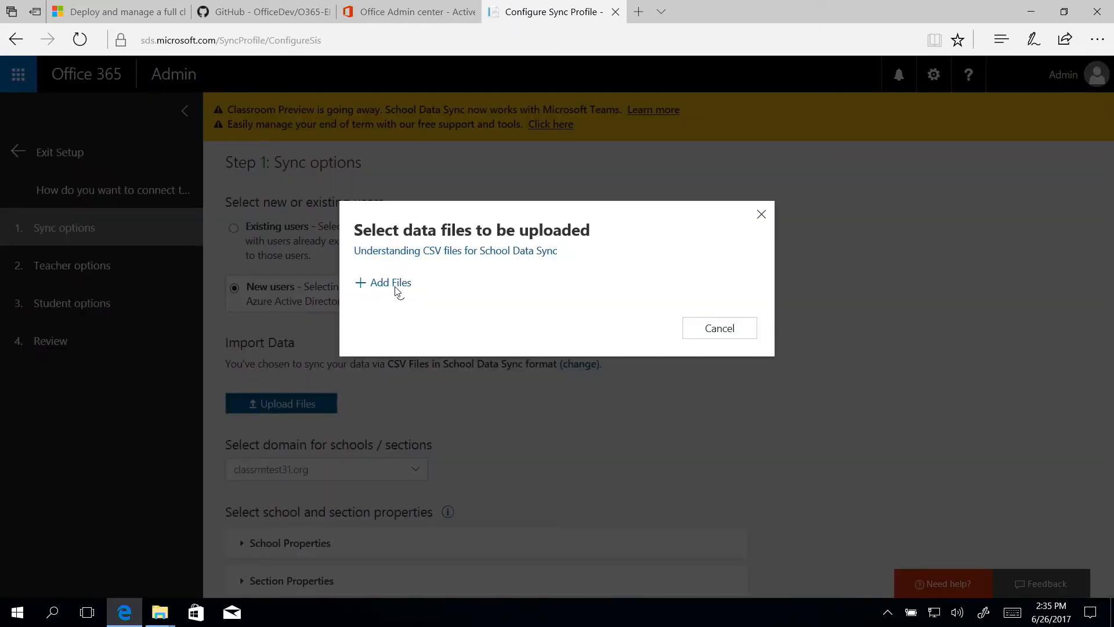
pyautogui.click(276, 123)
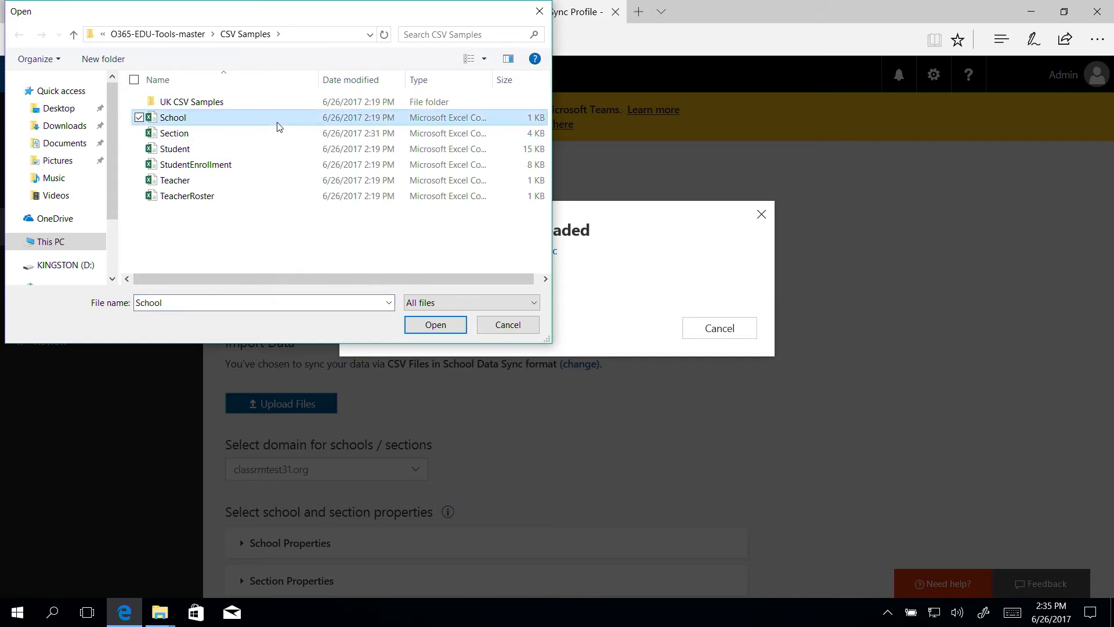
pyautogui.keyDown('shift'); pyautogui.click(265, 195); pyautogui.keyUp('shift')
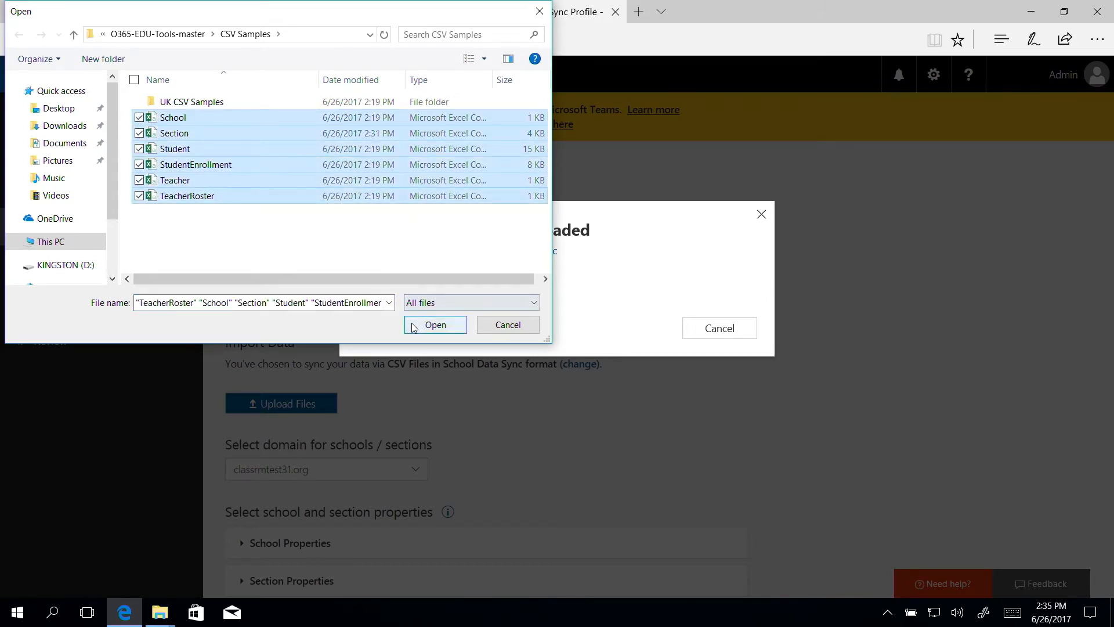
pyautogui.click(435, 324)
pyautogui.click(695, 433)
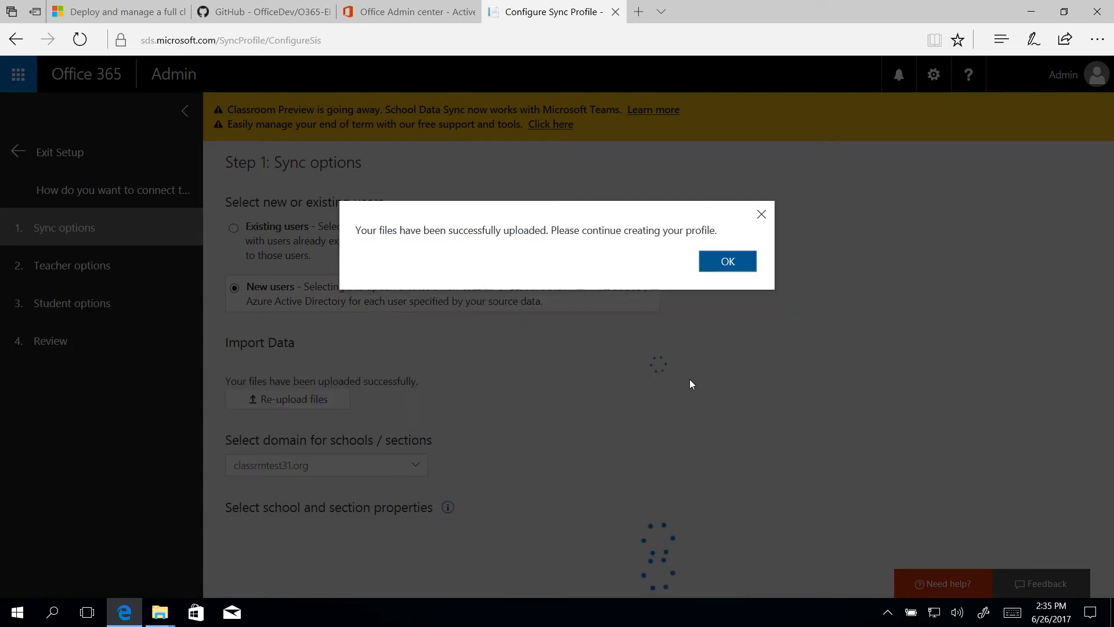
pyautogui.click(712, 263)
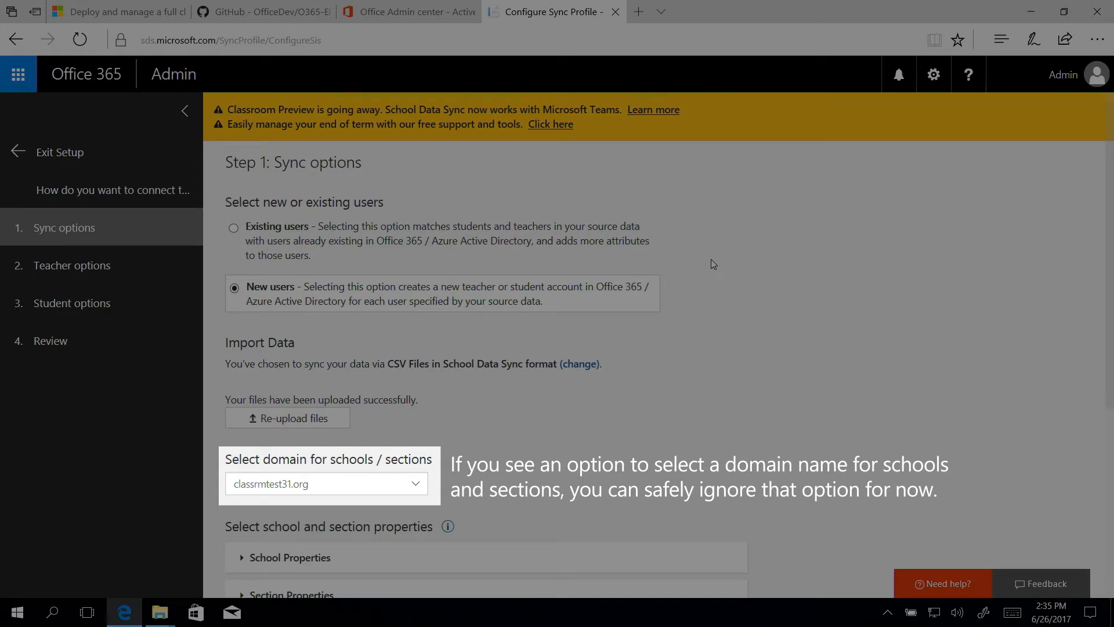
# Expand the school properties and section properties to review which fields are selected for syncing.
pyautogui.scroll(-4, 562, 430)
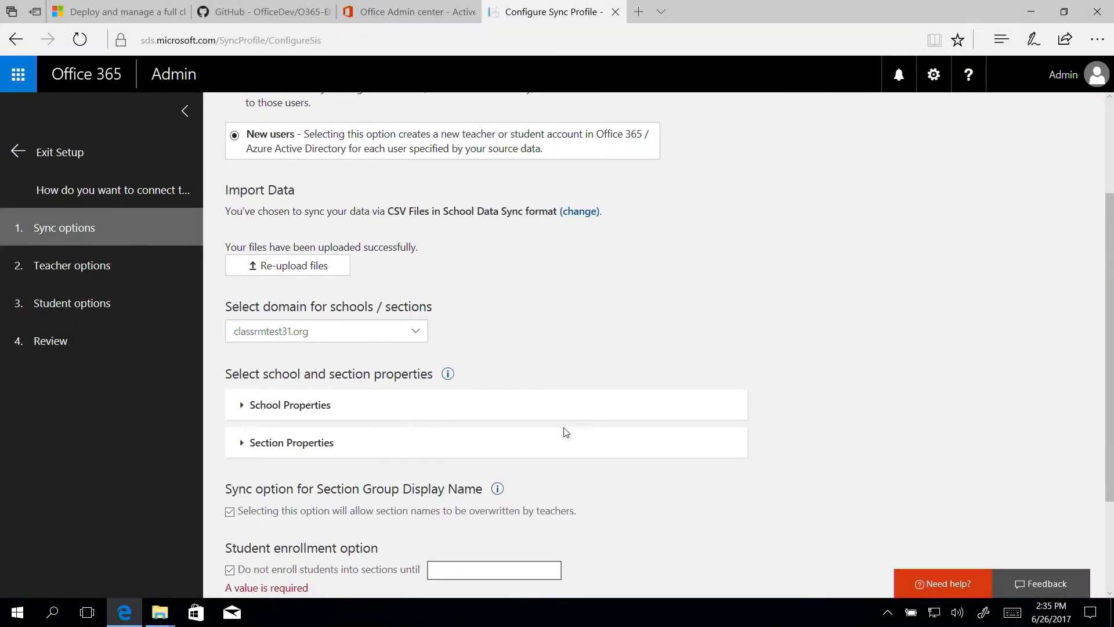
pyautogui.click(322, 336)
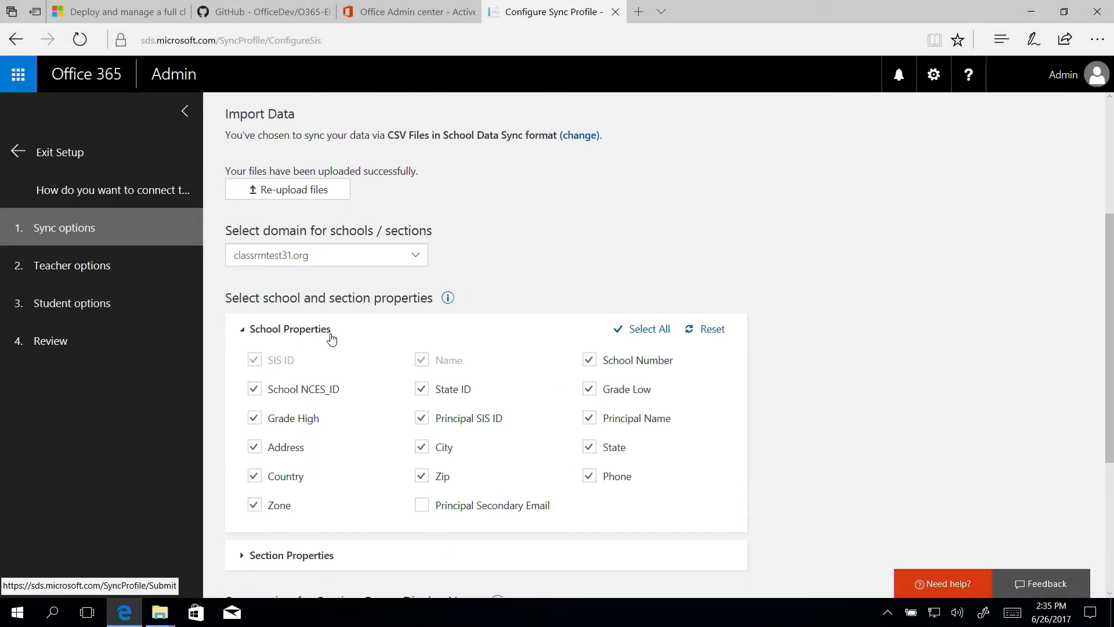
pyautogui.scroll(-4, 331, 343)
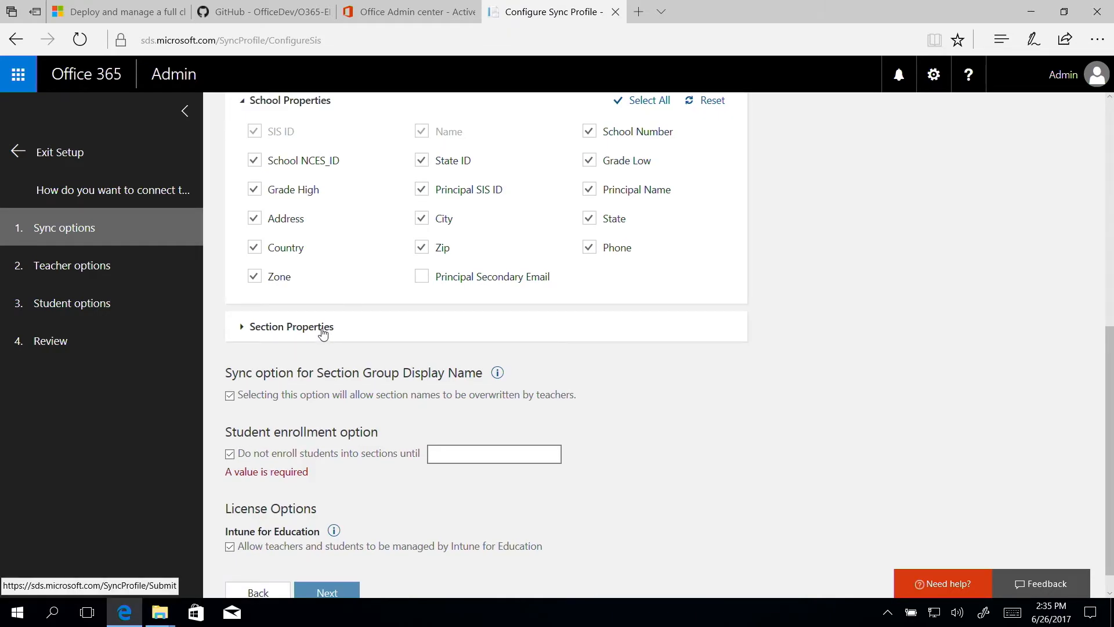
pyautogui.click(323, 330)
pyautogui.scroll(-3, 324, 333)
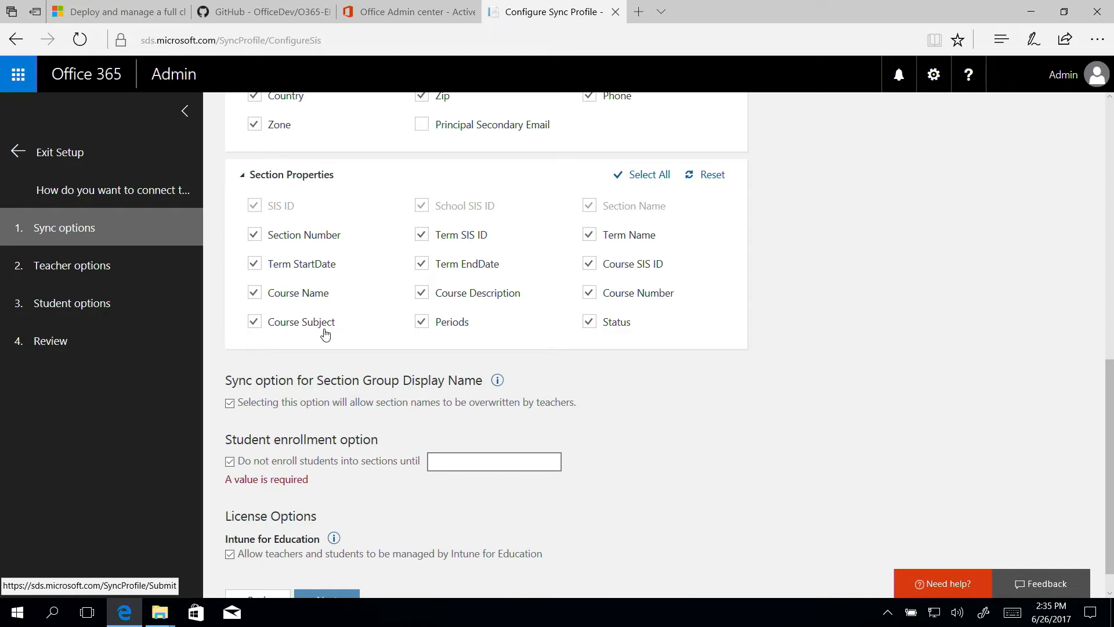
# Turn off the option that delays enrolling students into sections and continue to the teacher options.
pyautogui.scroll(-1, 325, 335)
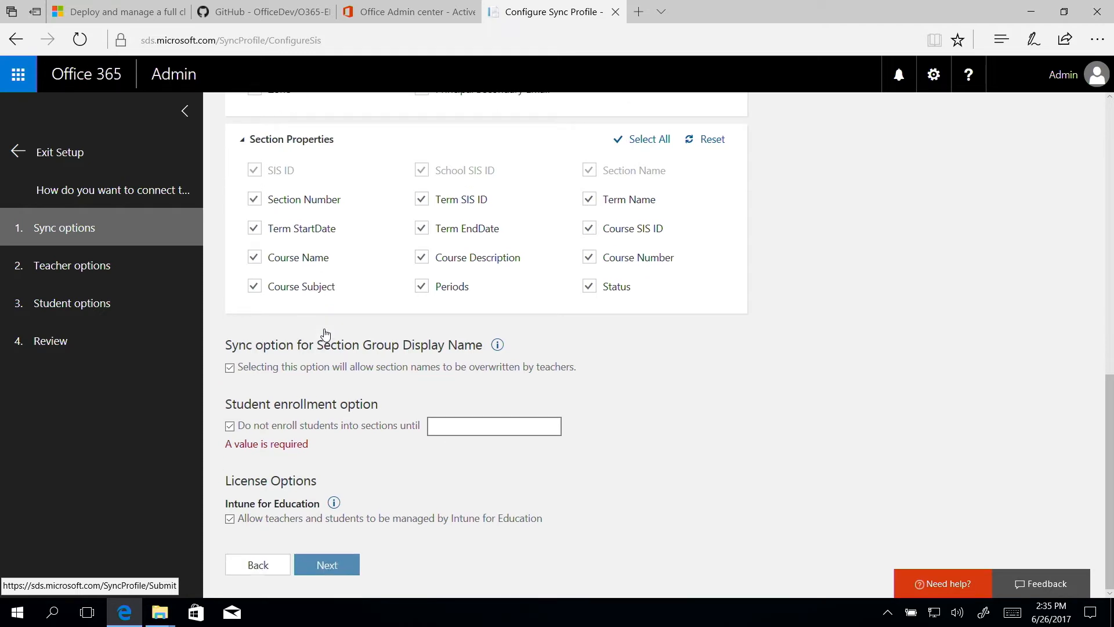
pyautogui.click(230, 426)
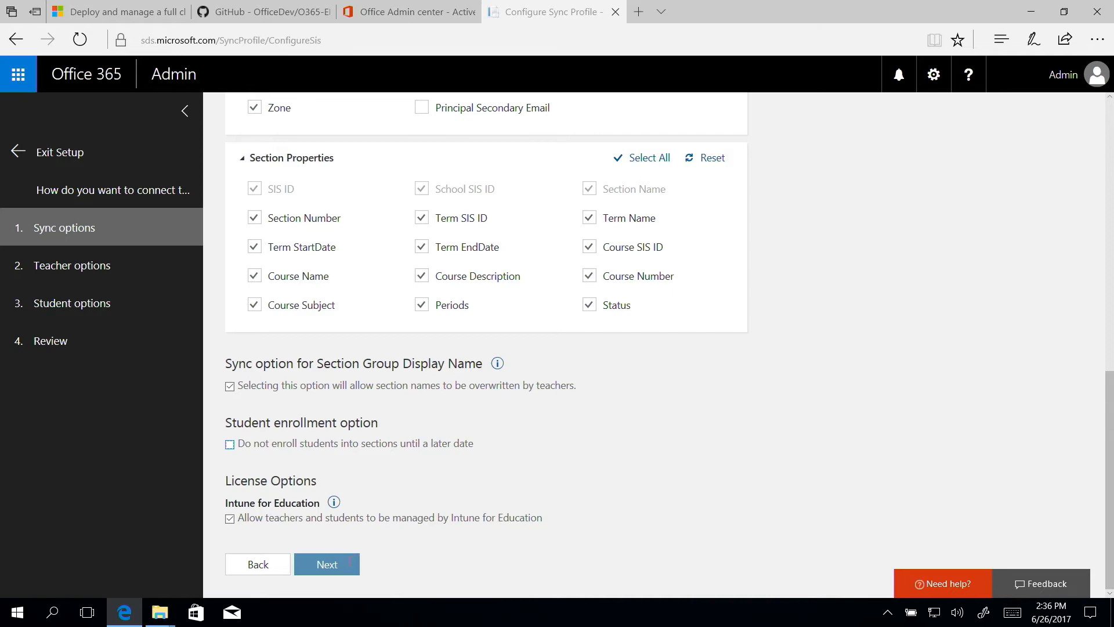
pyautogui.click(350, 563)
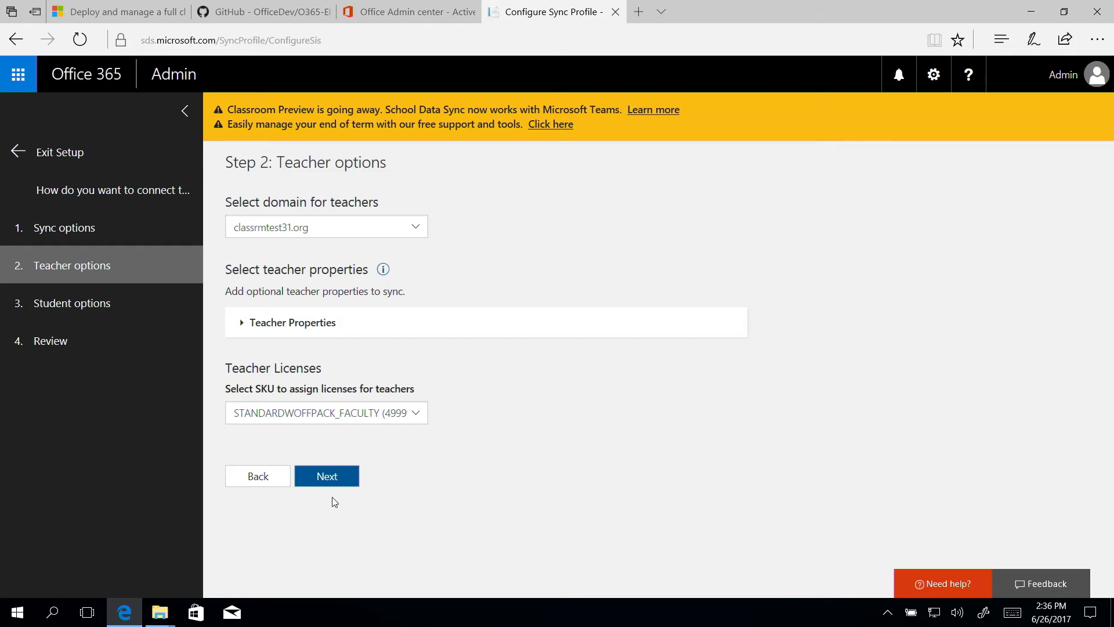
# Review the teacher properties, keep the default selections and teacher license SKU, and continue to the student options.
pyautogui.click(314, 325)
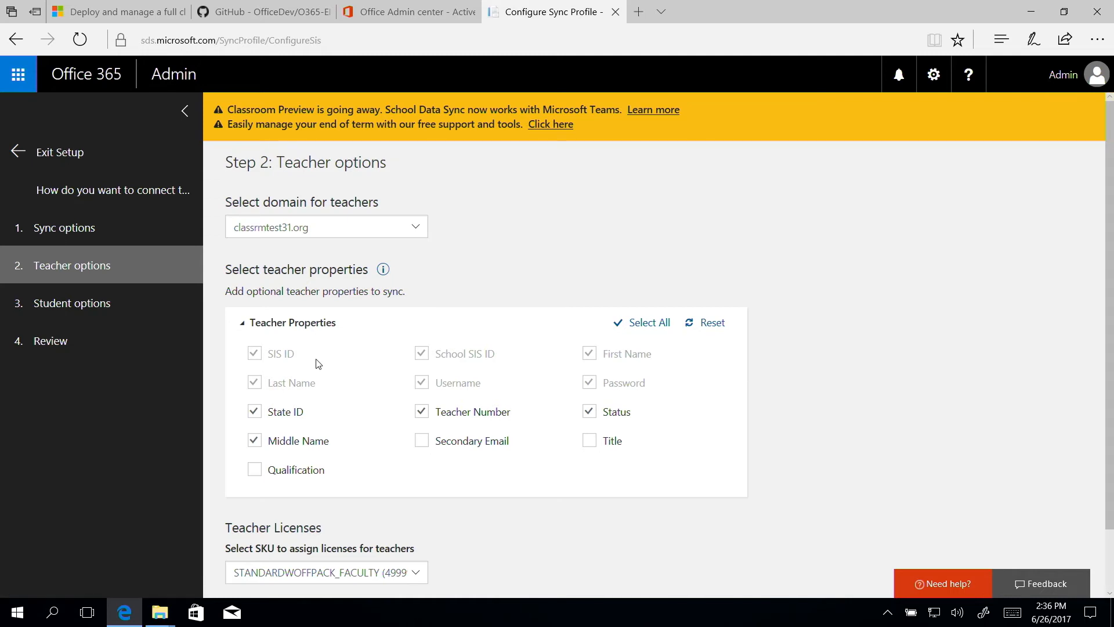
pyautogui.scroll(-2, 316, 364)
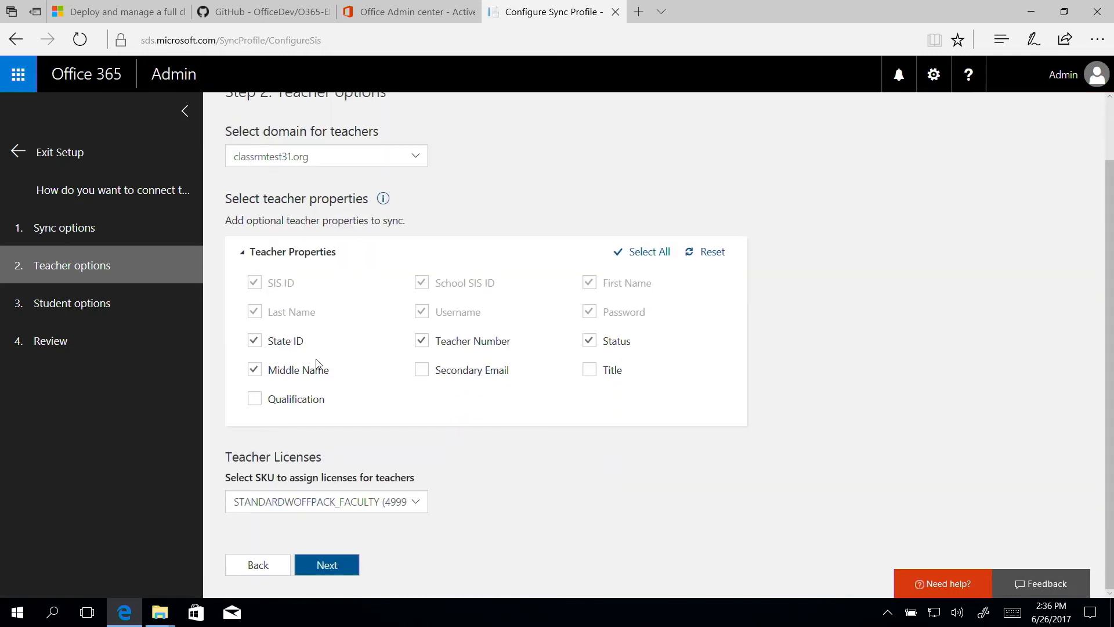
pyautogui.click(353, 566)
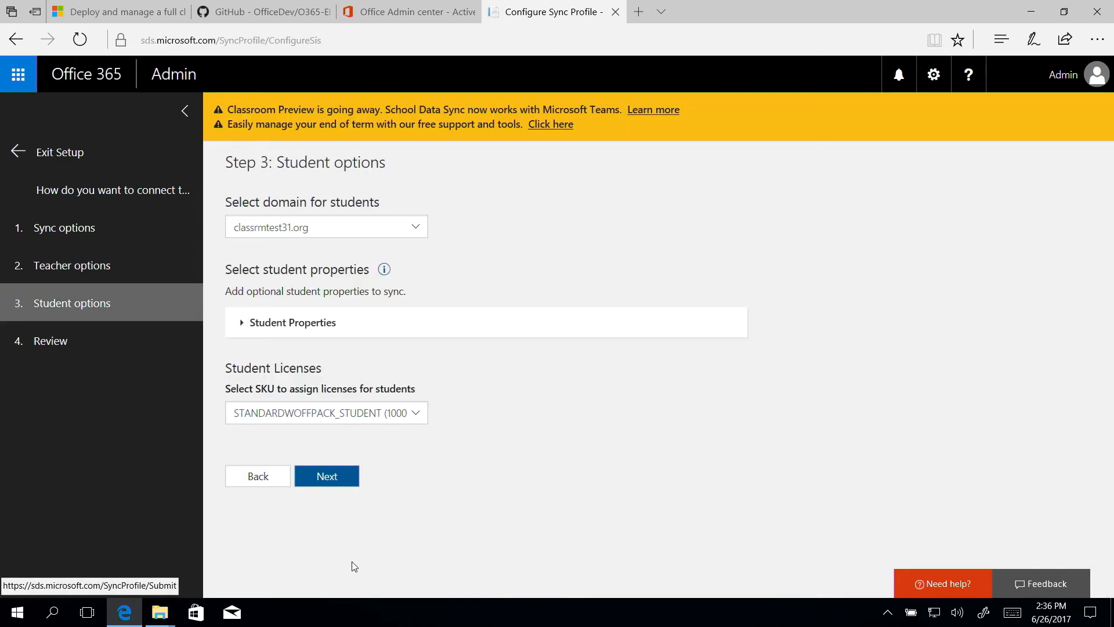
# Review the student properties, keep the default selections and student license SKU, and continue to the profile review.
pyautogui.click(299, 330)
pyautogui.scroll(-1, 332, 409)
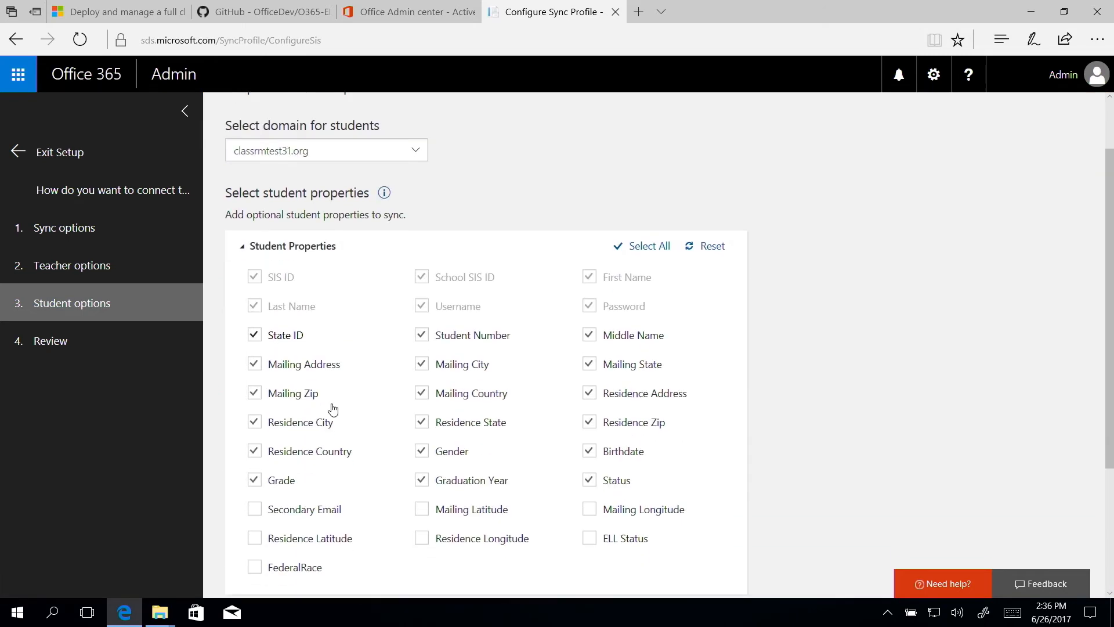
pyautogui.scroll(-3, 332, 409)
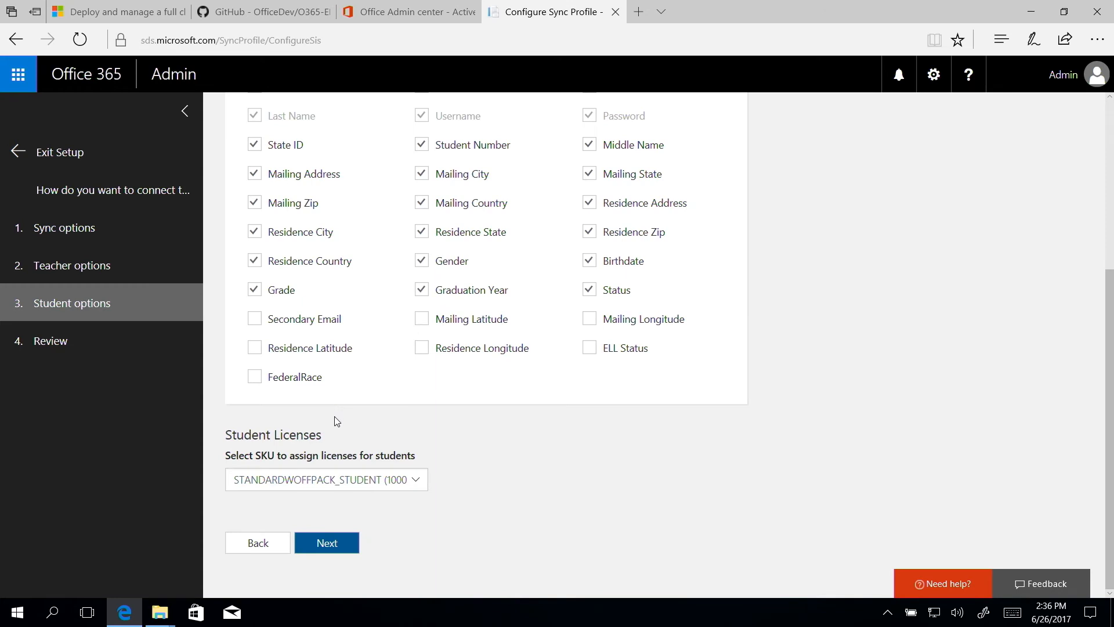
pyautogui.click(349, 542)
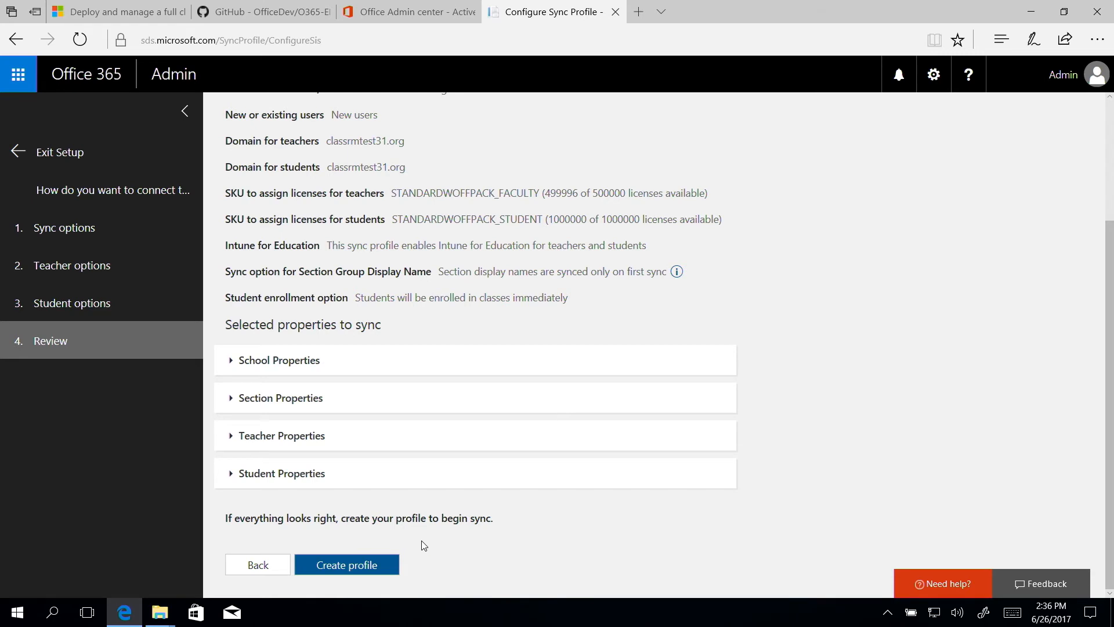
# Create the sync profile and refresh its details page to check the sync status.
pyautogui.click(392, 565)
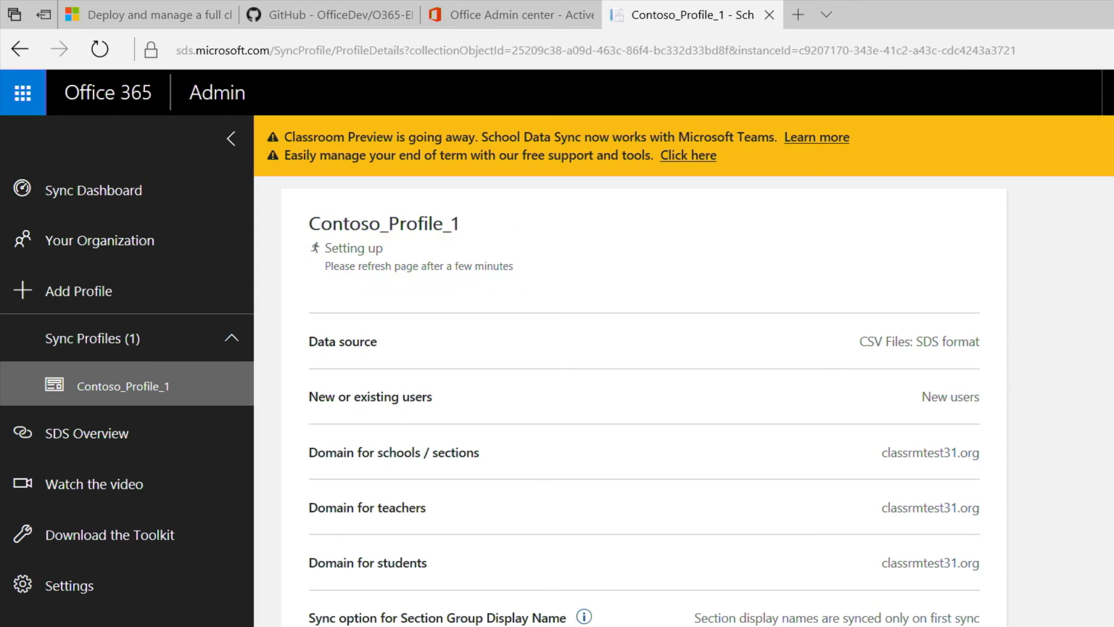
pyautogui.press('F5')
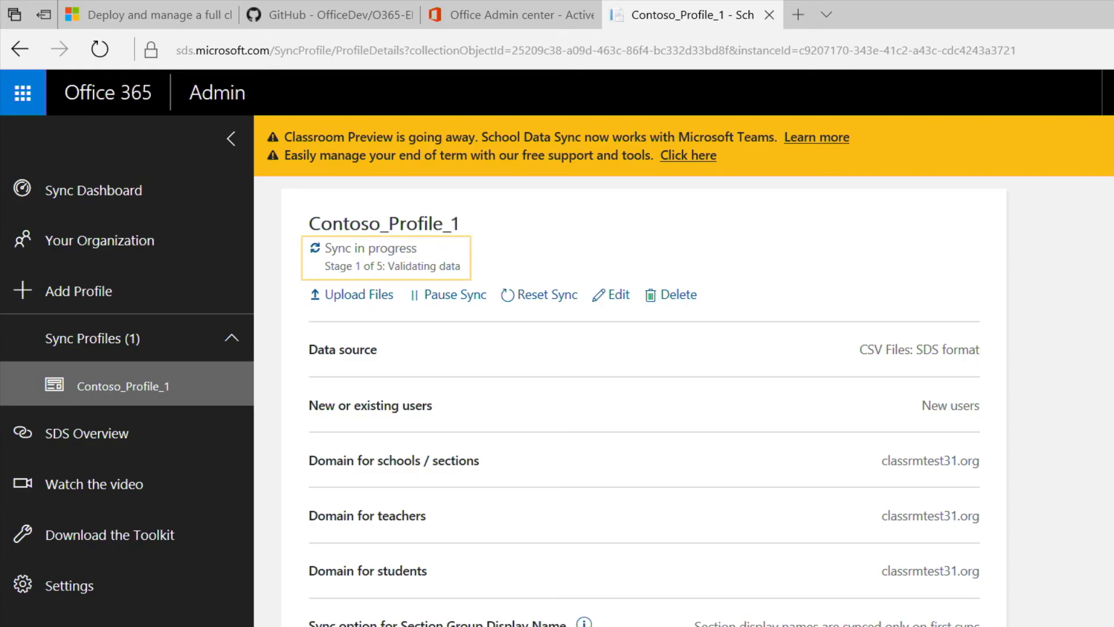